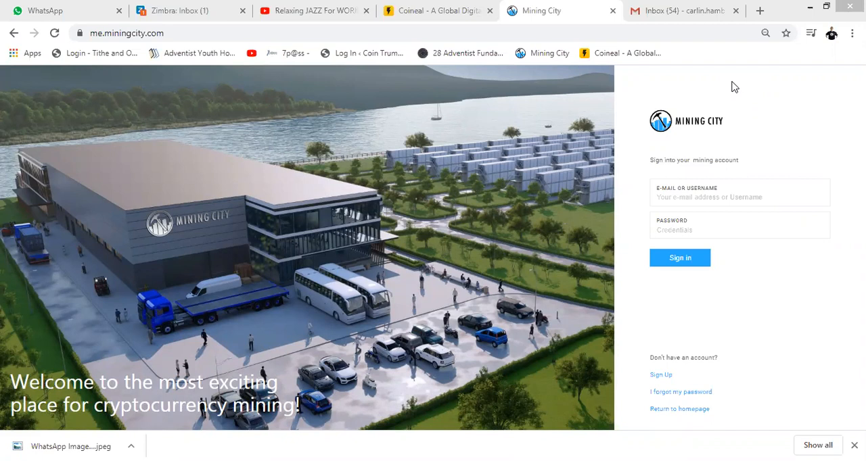
- Sign in to Mining City with the account username and password
click(675, 198)
text(cr)
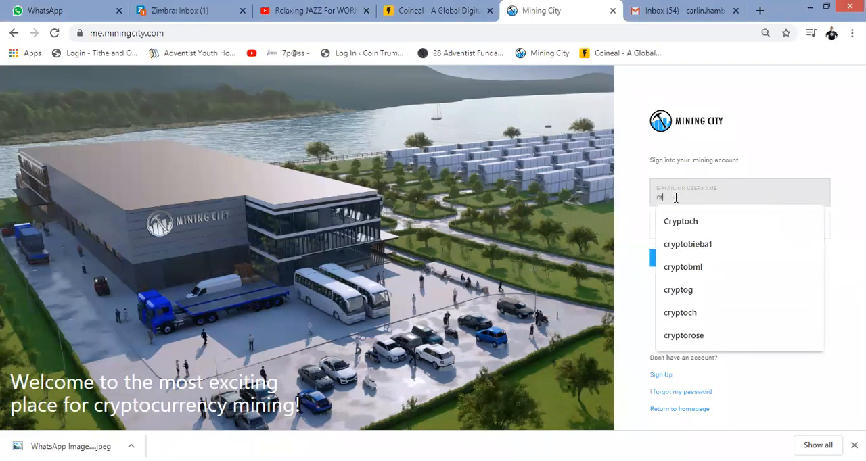
text(yptog)
key(Tab)
text(•)
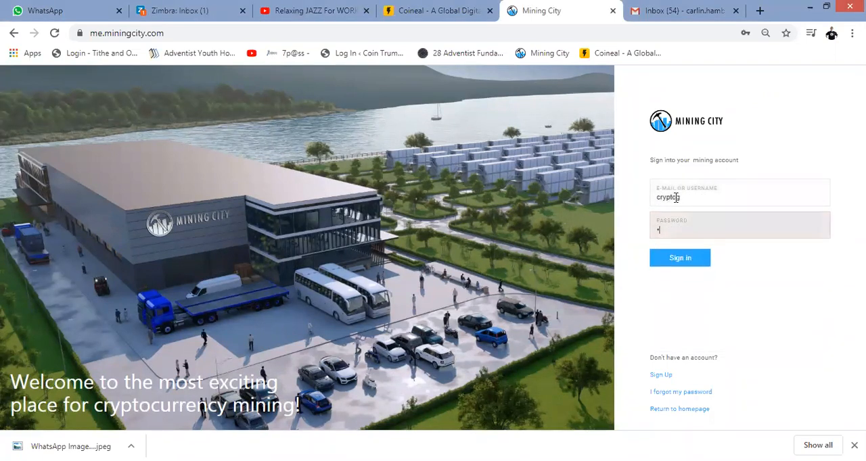
text(••••••••)
text(•••)
key(Return)
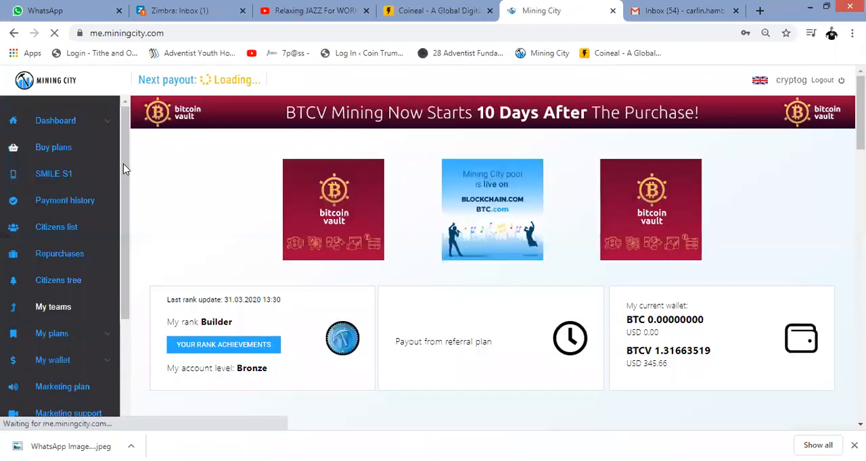
- Go to the account Settings page from the sidebar
drag(123, 169, 117, 358)
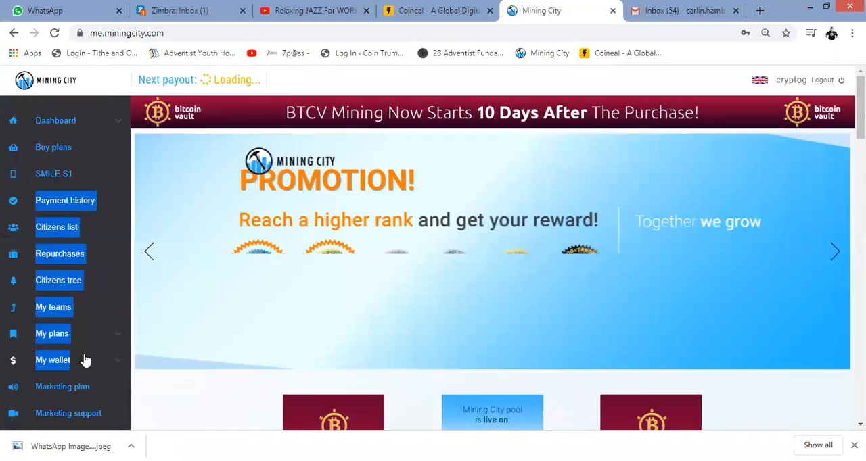
scroll(86, 361, down, 1)
scroll(85, 360, down, 2)
scroll(85, 361, down, 1)
scroll(86, 360, down, 3)
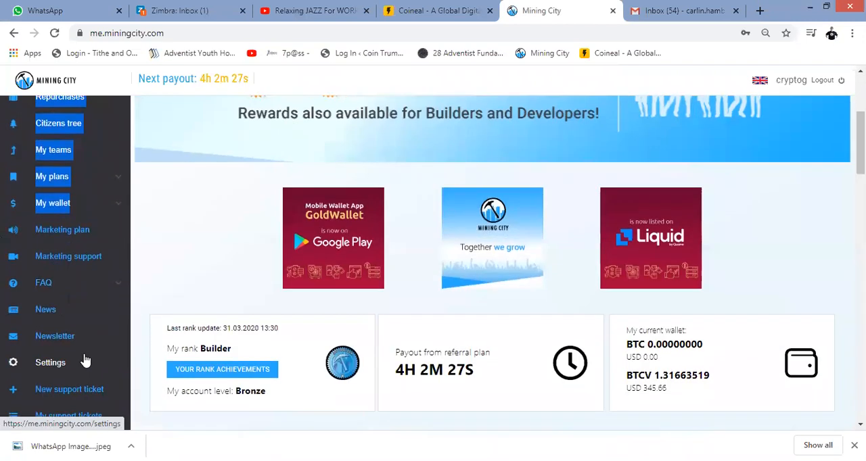
click(48, 369)
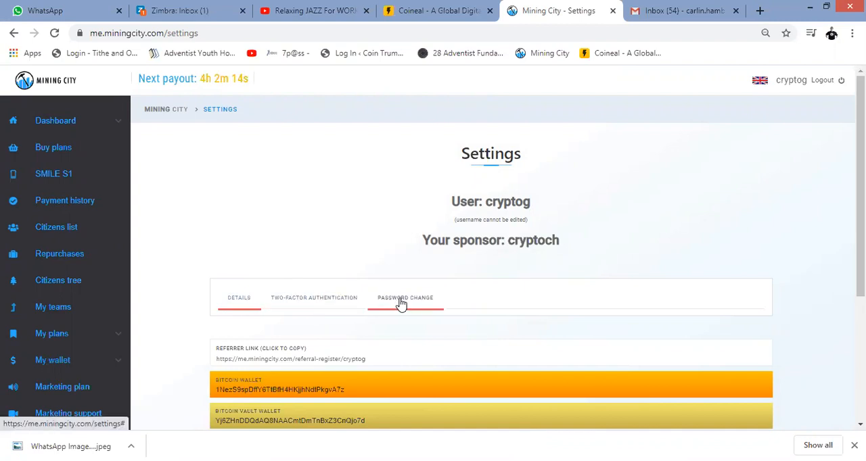
- Show the Two-Factor Authentication settings, currently disabled
click(314, 305)
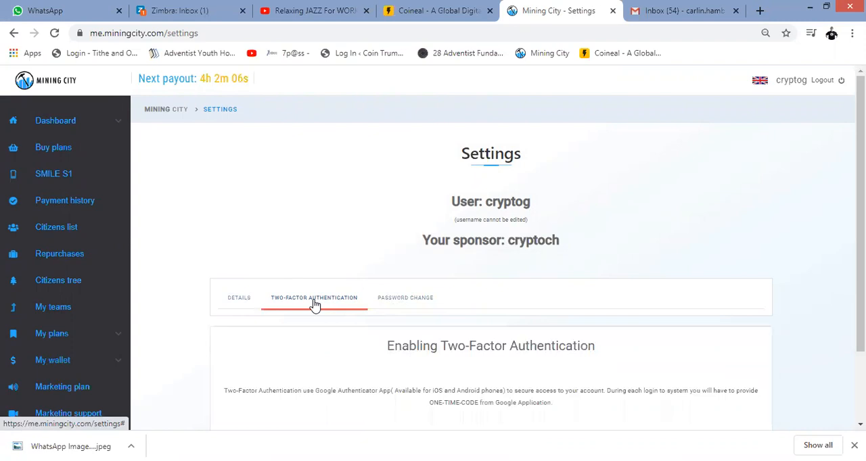
scroll(314, 305, down, 1)
scroll(491, 271, down, 1)
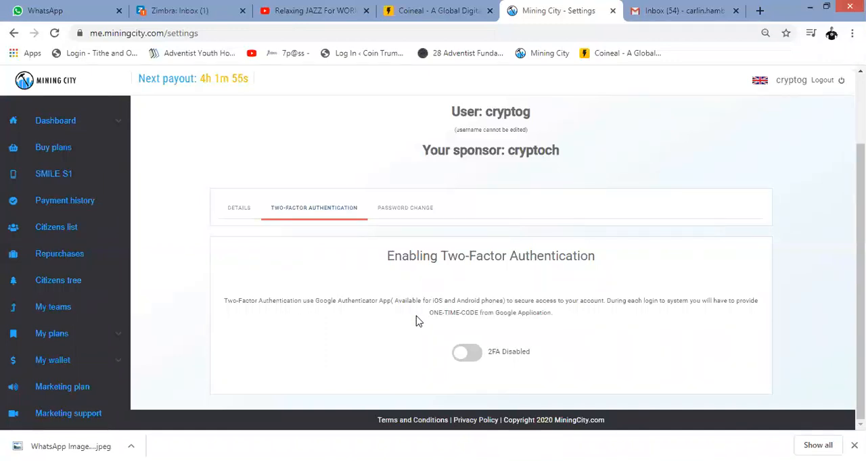
- Enable 2FA, enter the authenticator code and save it for email confirmation
click(467, 355)
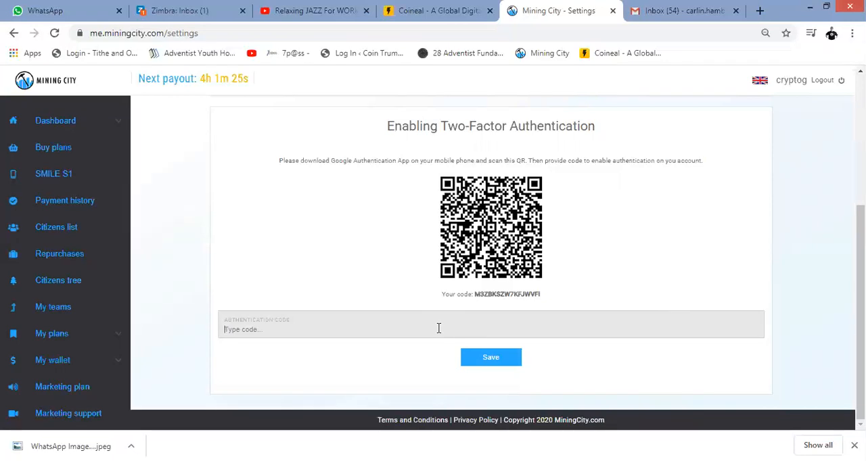
click(479, 358)
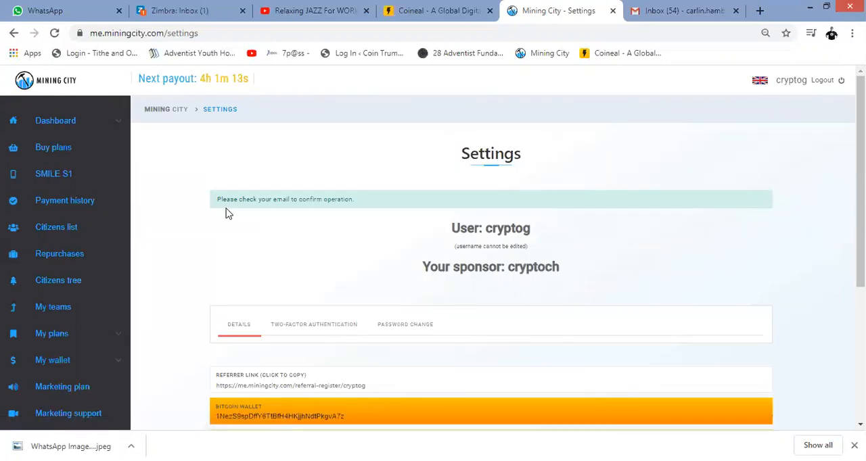
- In Gmail, follow the MiningCity request-confirmation email's link back to the dashboard
click(658, 8)
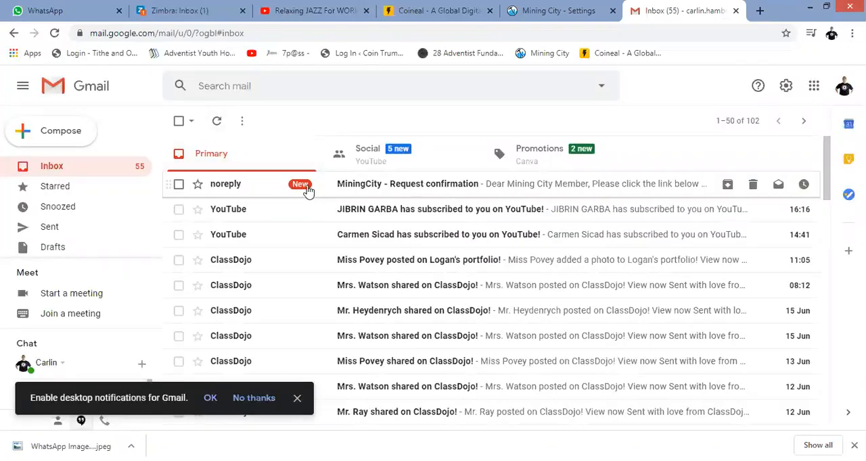
click(270, 186)
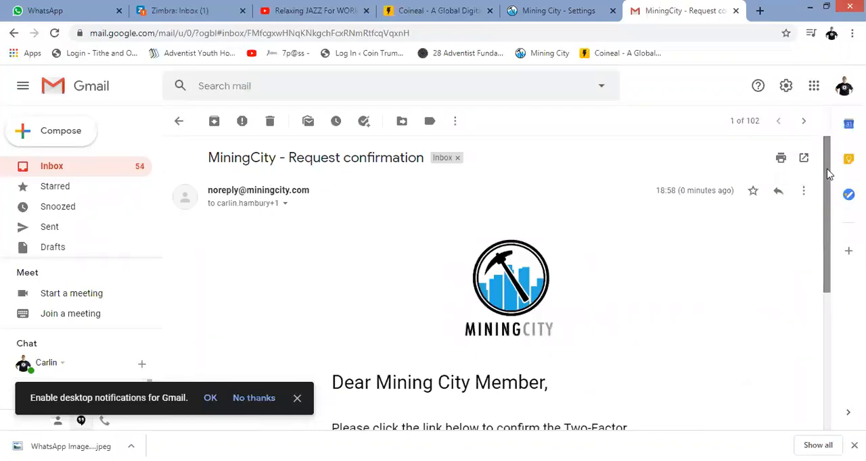
drag(829, 174, 830, 265)
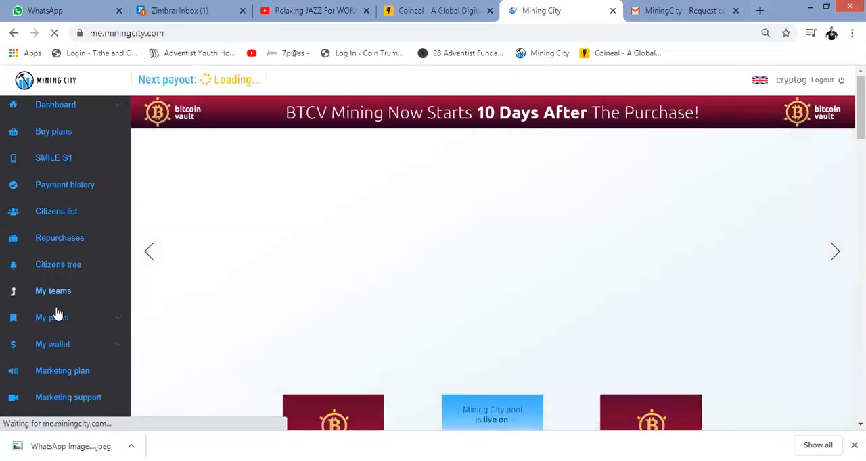
scroll(58, 313, down, 2)
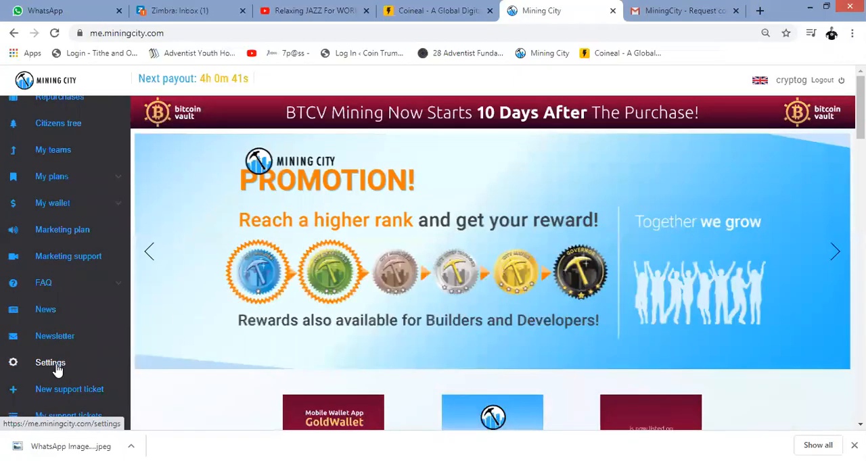
- Verify in Settings that two-factor authentication now shows 2FA Enabled
click(57, 369)
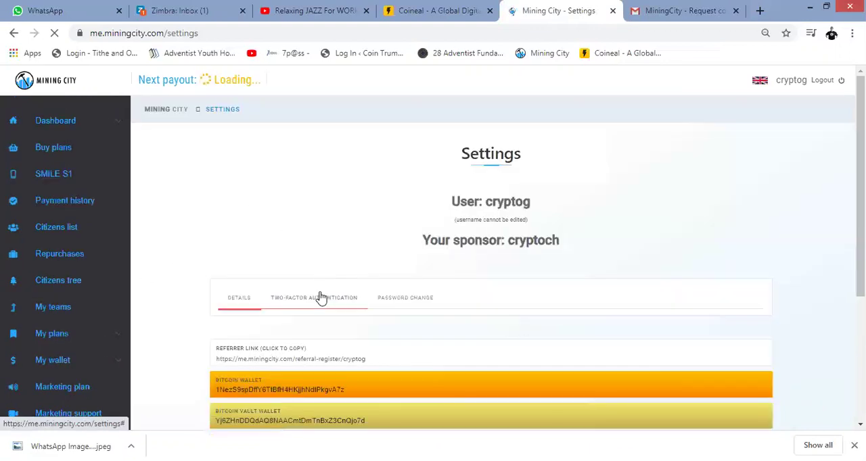
click(321, 297)
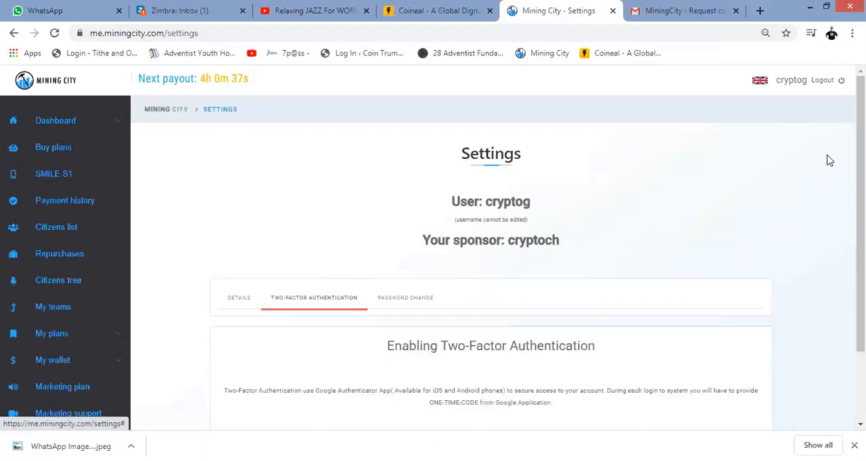
scroll(859, 169, down, 2)
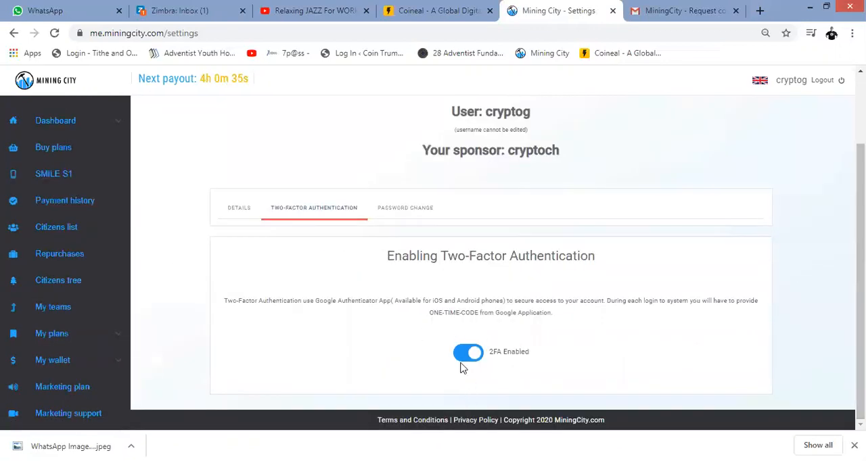
- Log out and sign back in with username, password and the six-digit confirmation code
click(824, 82)
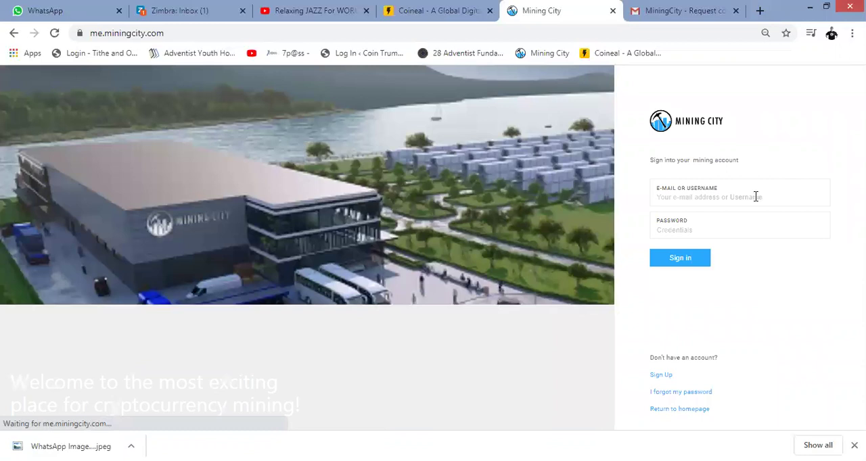
click(756, 197)
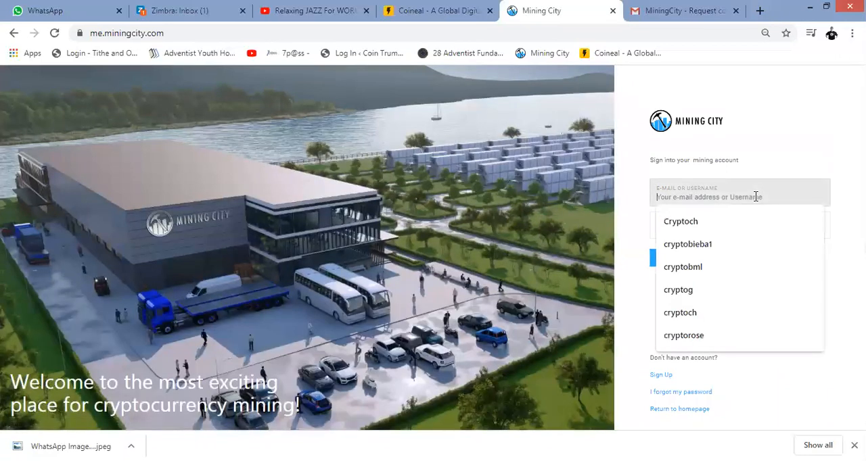
text(cryptog)
key(Return)
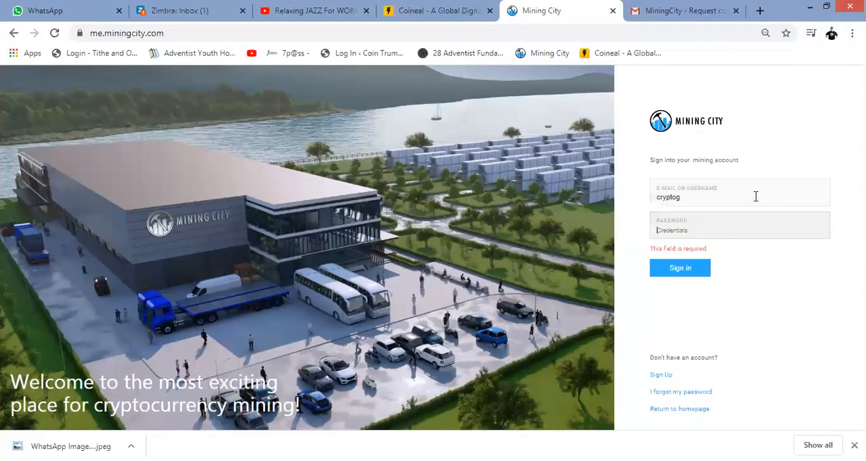
text(*****)
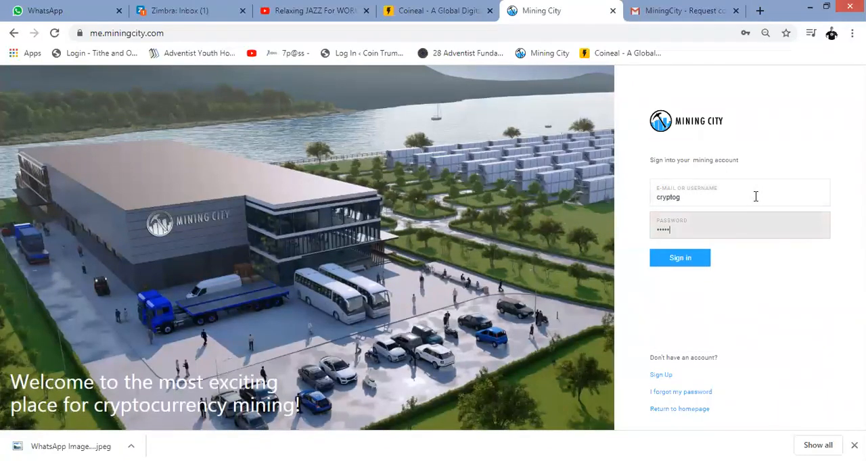
text(******)
key(Return)
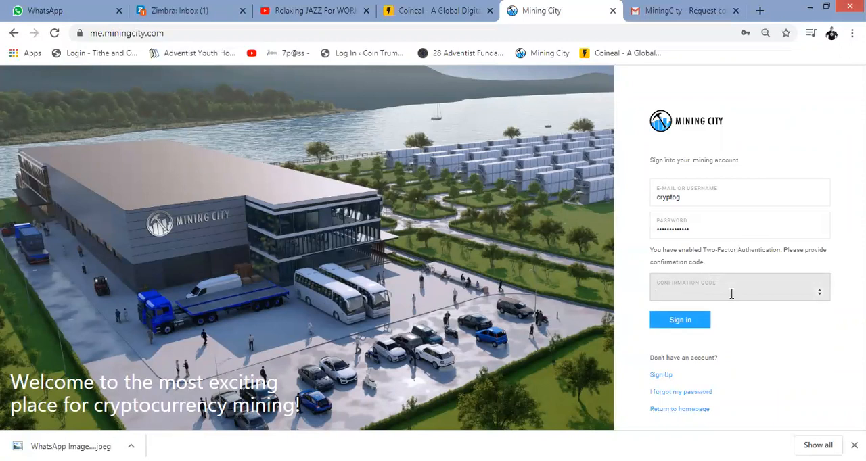
click(692, 320)
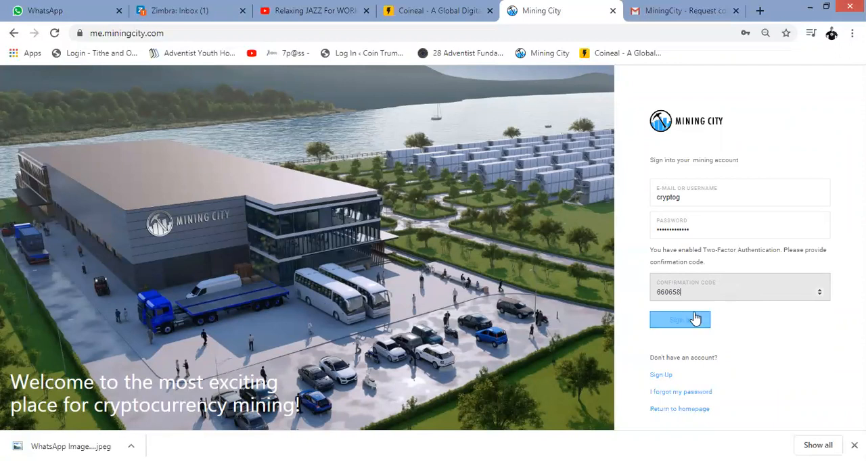